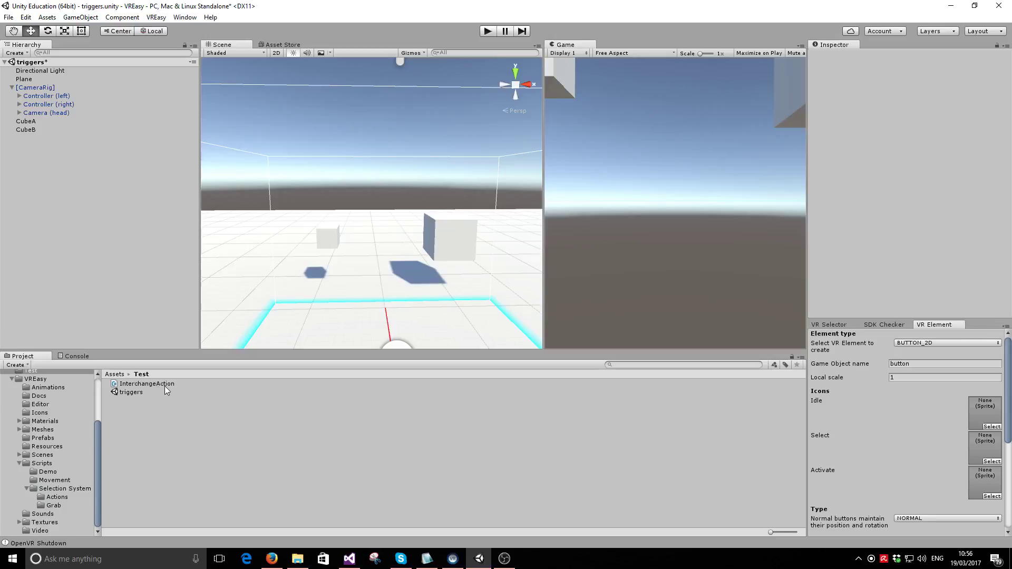
click(349, 558)
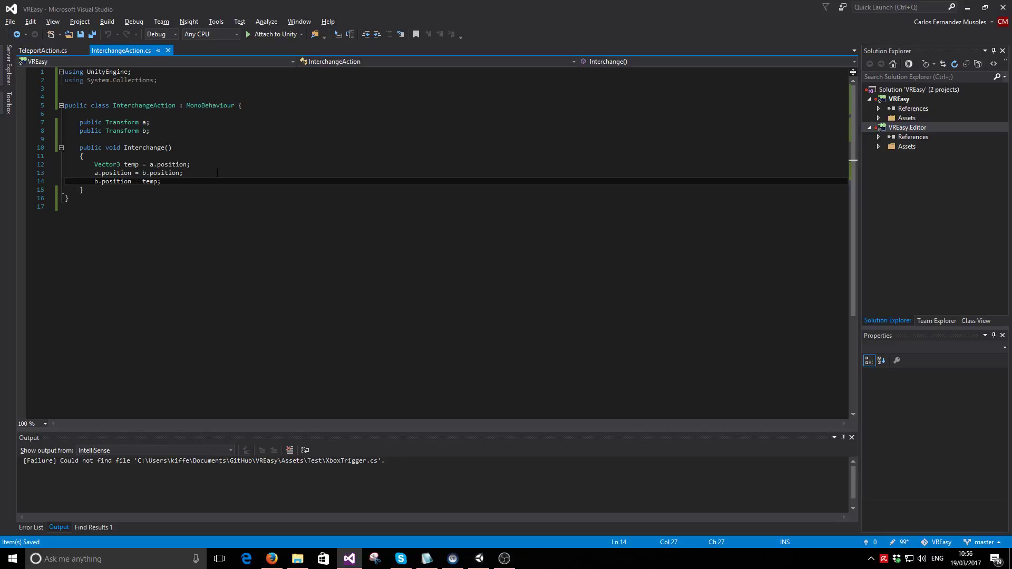
key(alt+Tab)
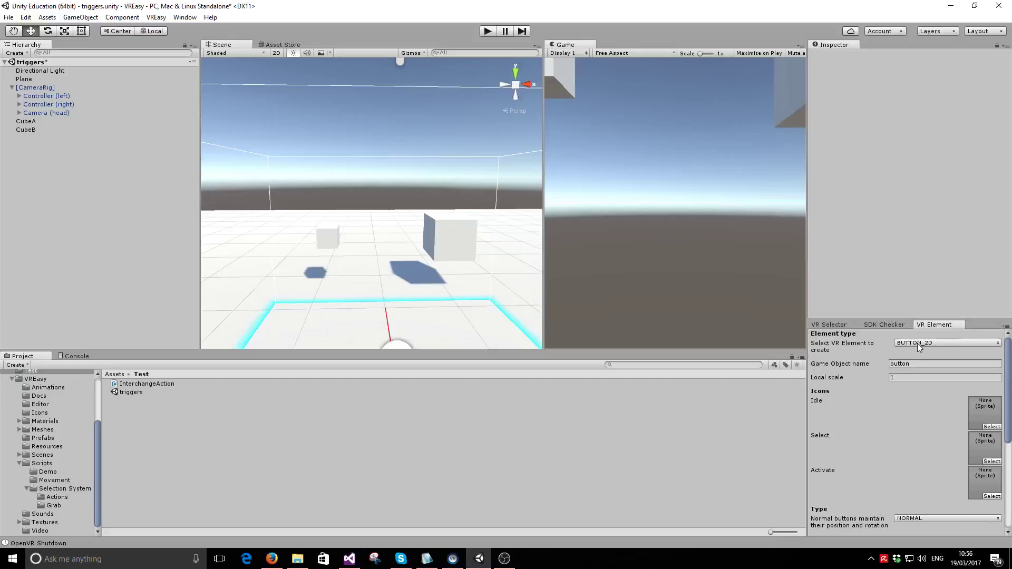
Assign button_continue as the idle icon, button_continue_red as select, plus an activate icon.
click(39, 413)
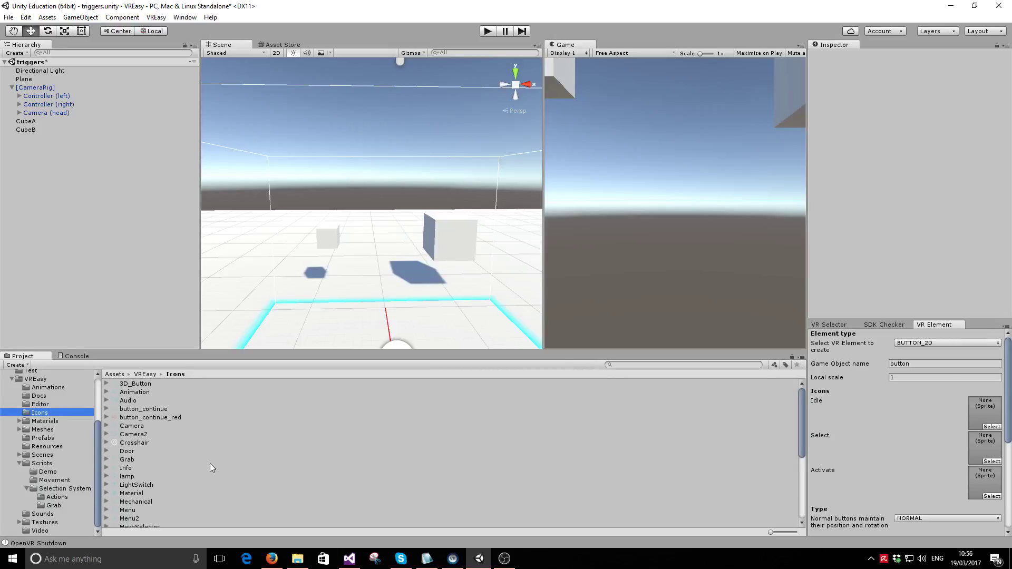
drag(144, 409, 984, 414)
drag(132, 418, 981, 449)
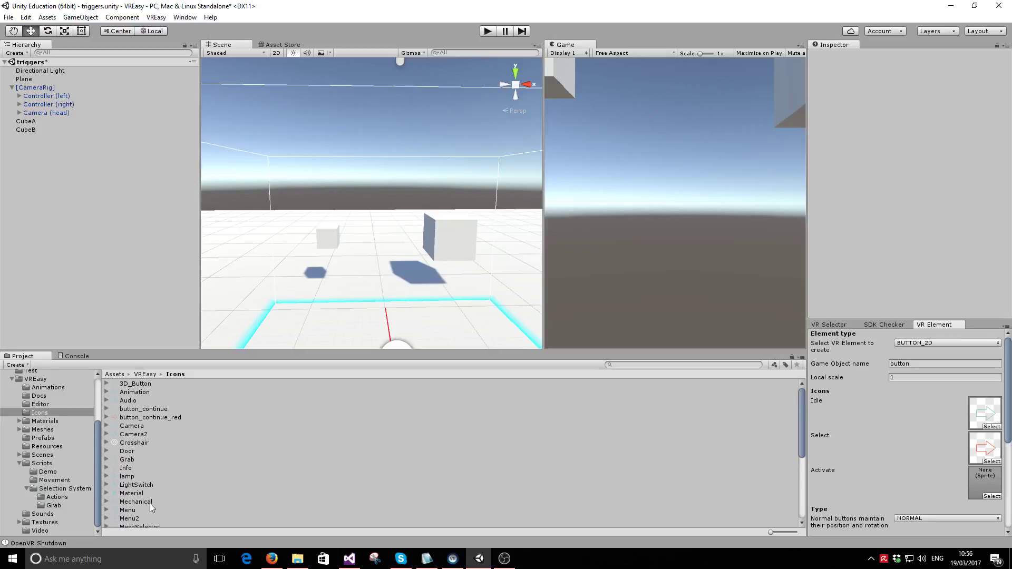
scroll(150, 504, down, 3)
drag(150, 501, 985, 482)
scroll(918, 463, down, 3)
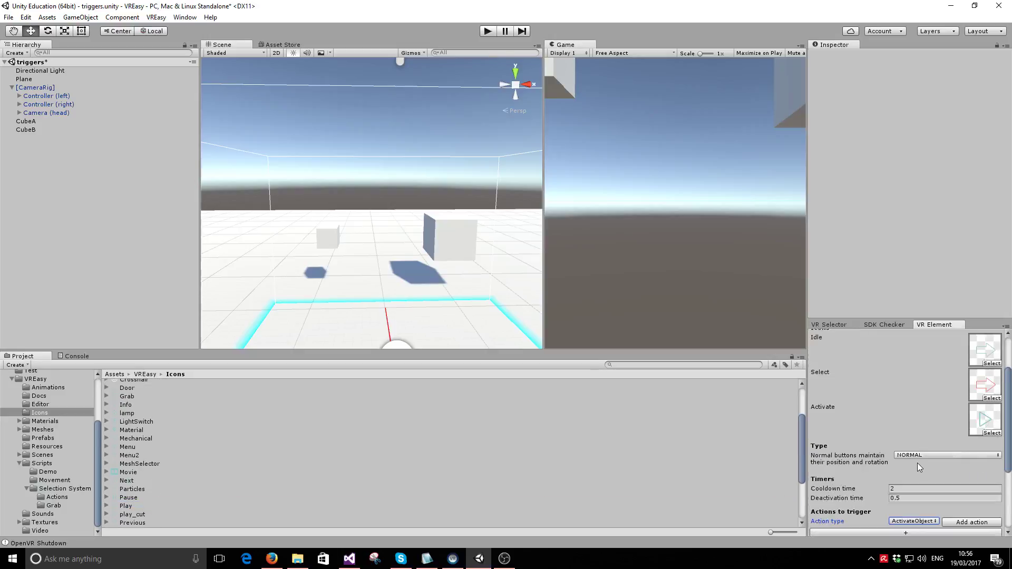
scroll(918, 463, down, 3)
Set the button type to BILLBOARD and add a SendMessage action.
click(920, 361)
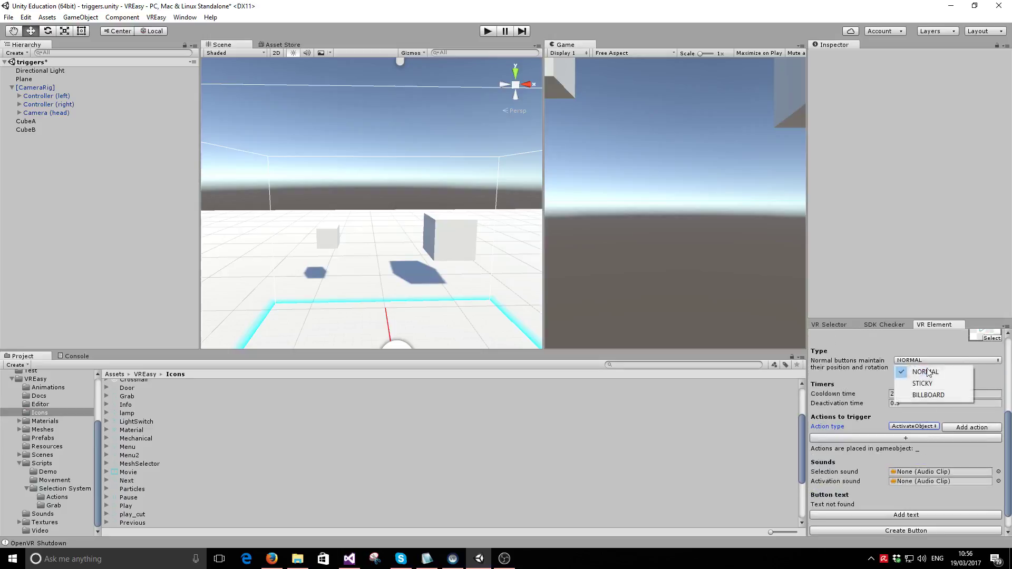
click(929, 397)
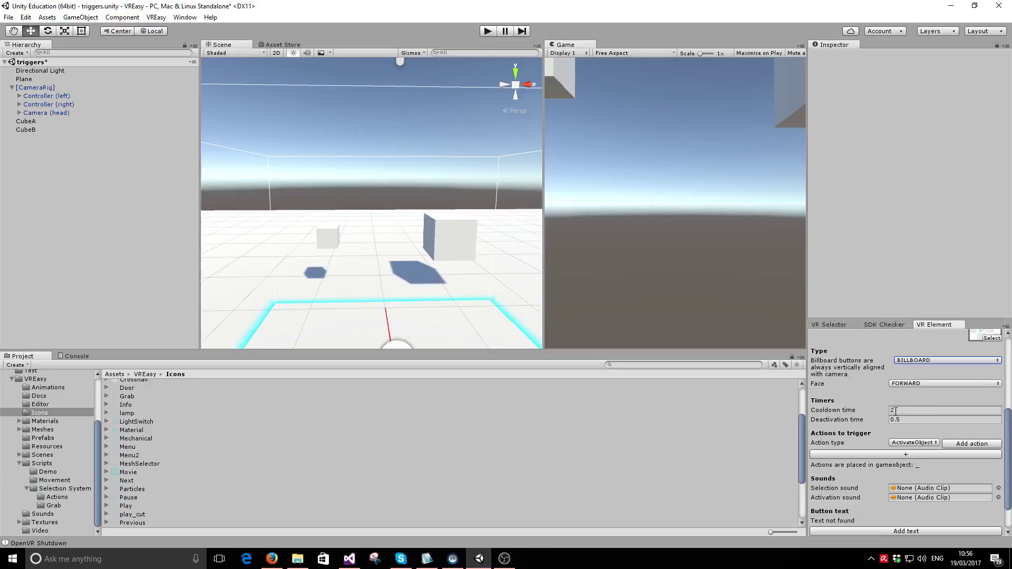
scroll(895, 411, down, 1)
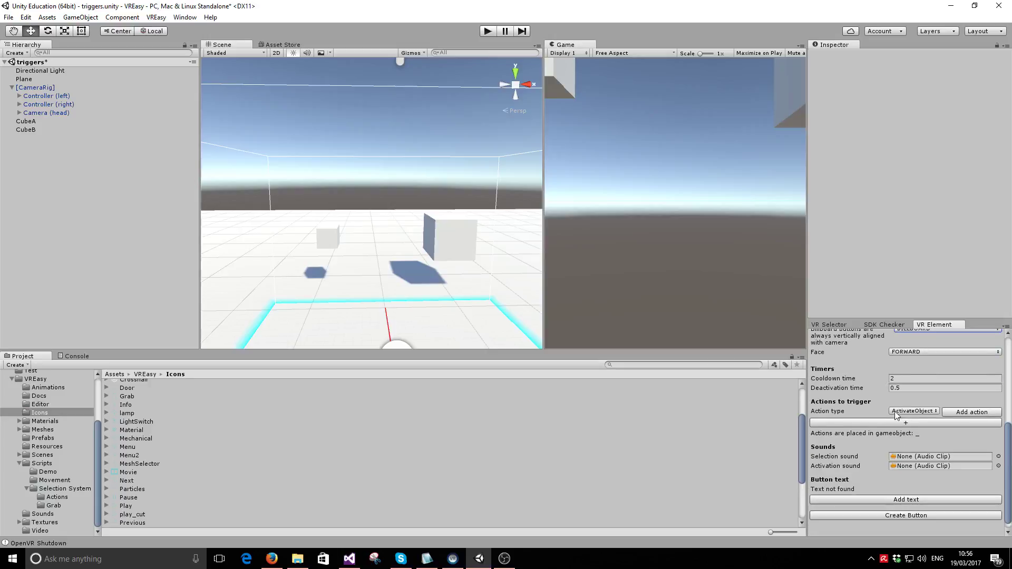
click(923, 414)
click(936, 374)
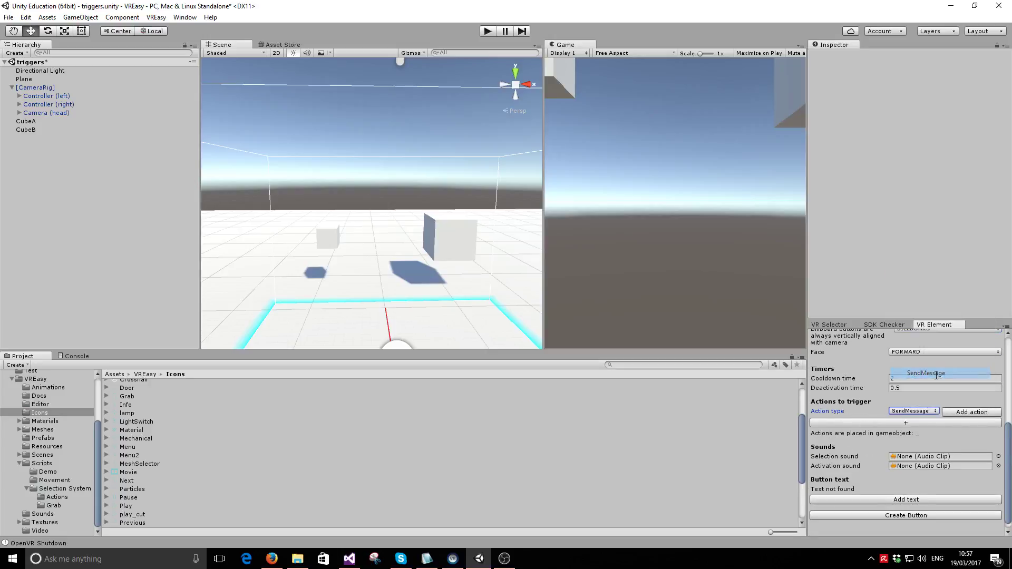
click(973, 413)
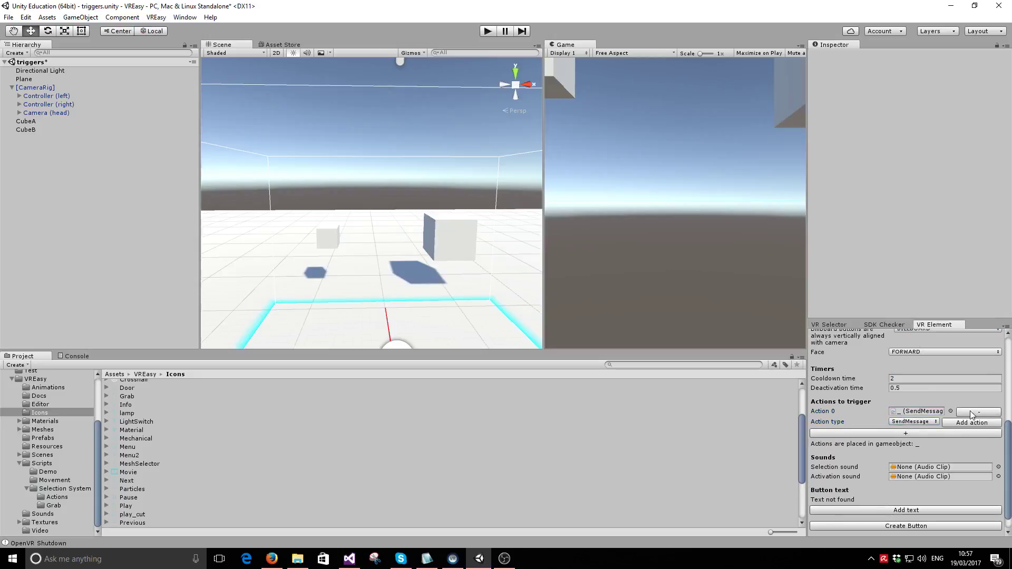
Create the configured billboard button in the triggers scene.
scroll(906, 481, down, 1)
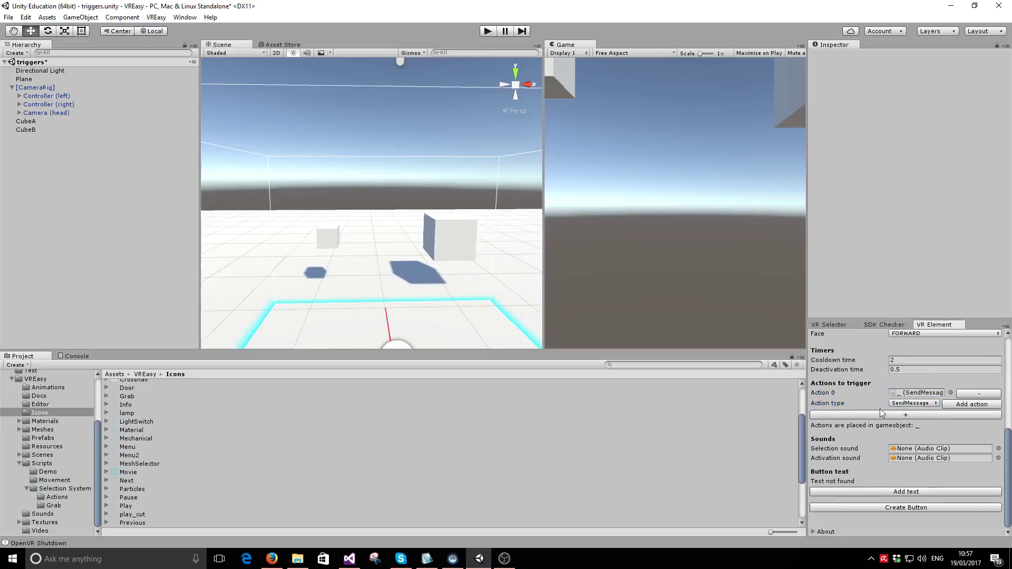
click(903, 507)
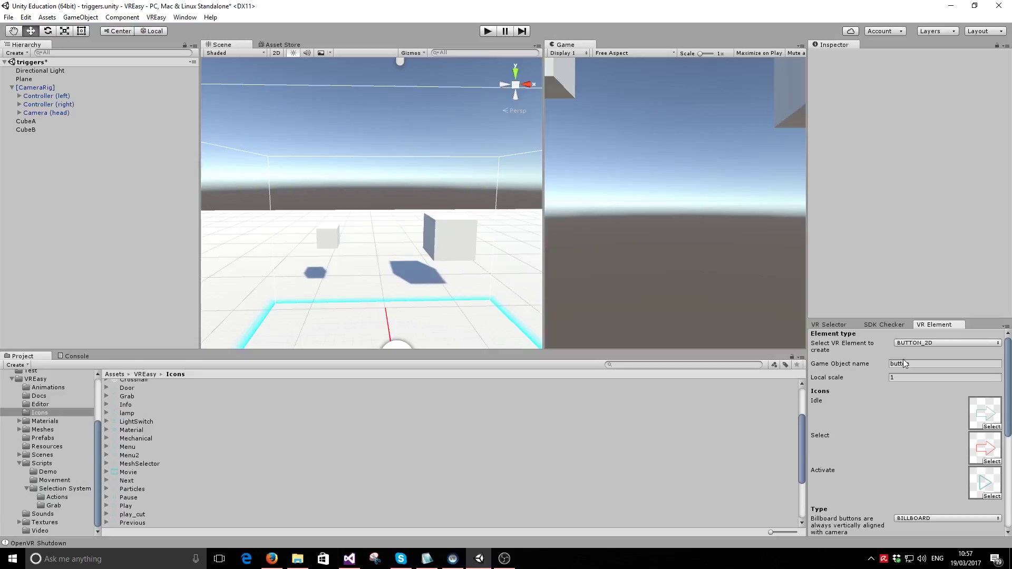
scroll(906, 448, down, 5)
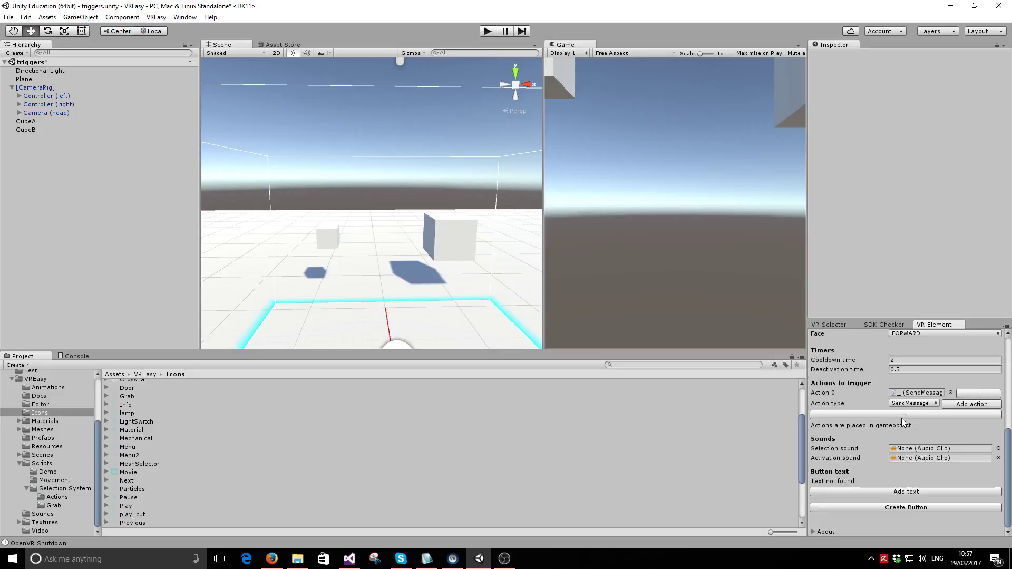
click(898, 508)
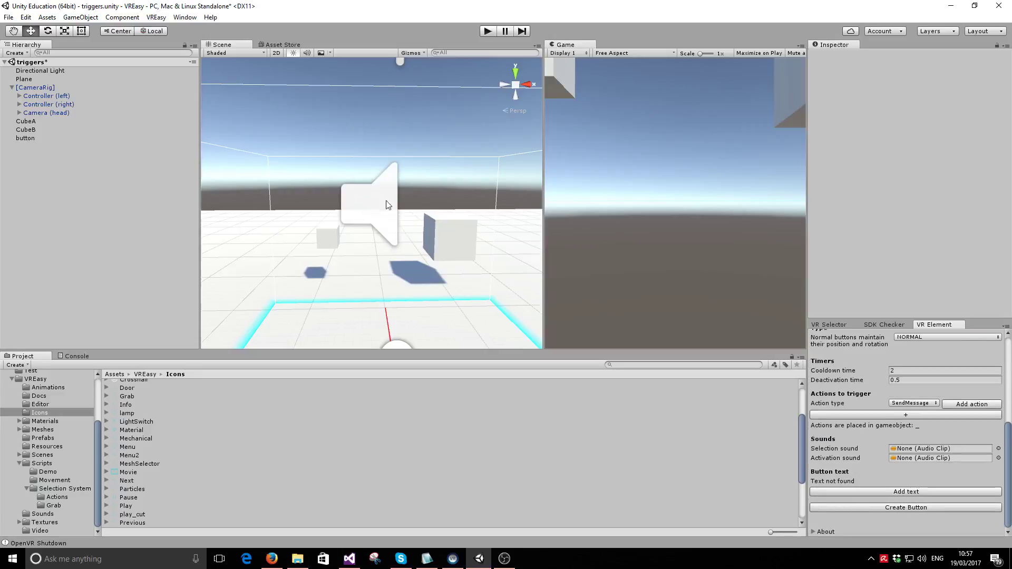
scroll(387, 217, up, 3)
scroll(391, 225, down, 3)
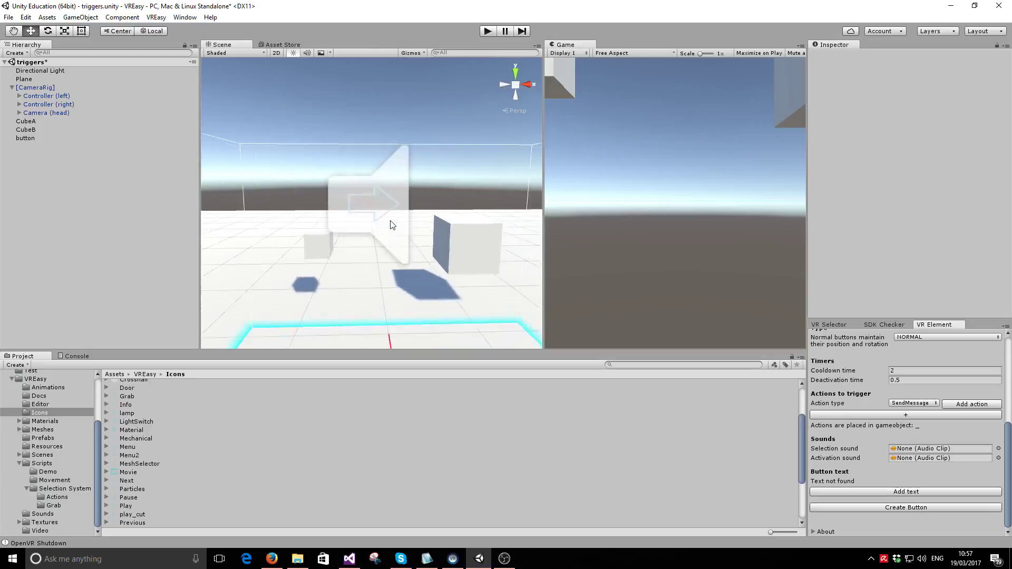
Set Controller (right) as the Selector object in its VR Selector settings.
click(51, 105)
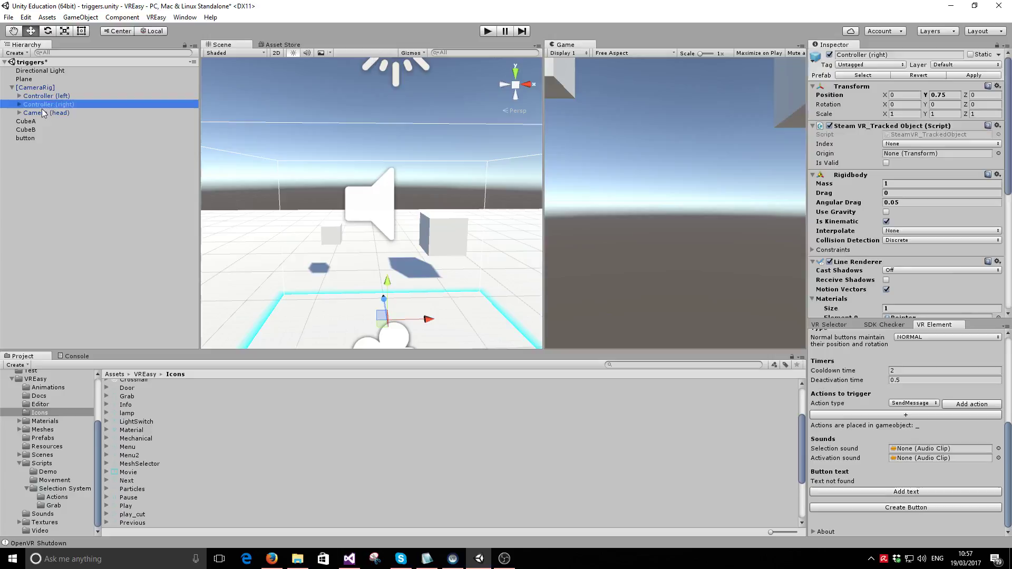
click(837, 325)
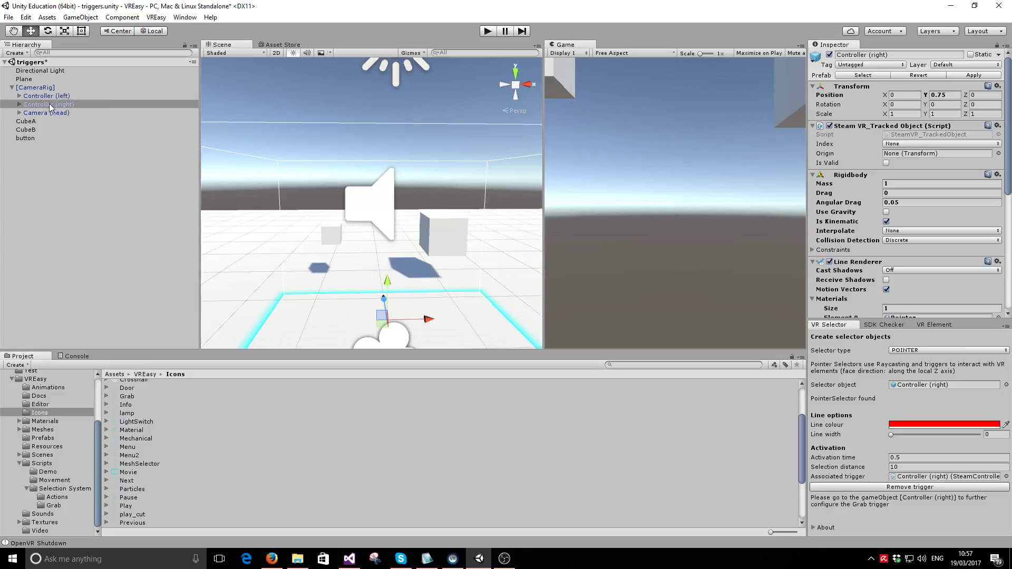
drag(31, 107, 926, 389)
Add the Interchange Action script component to the button, searching 'terchan'.
click(31, 139)
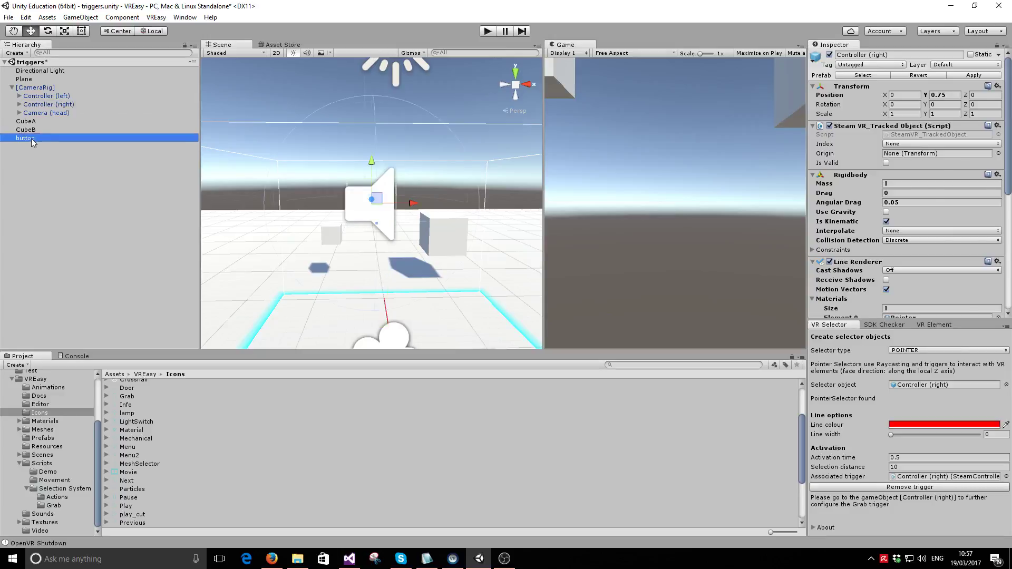
scroll(898, 212, down, 3)
scroll(898, 212, down, 10)
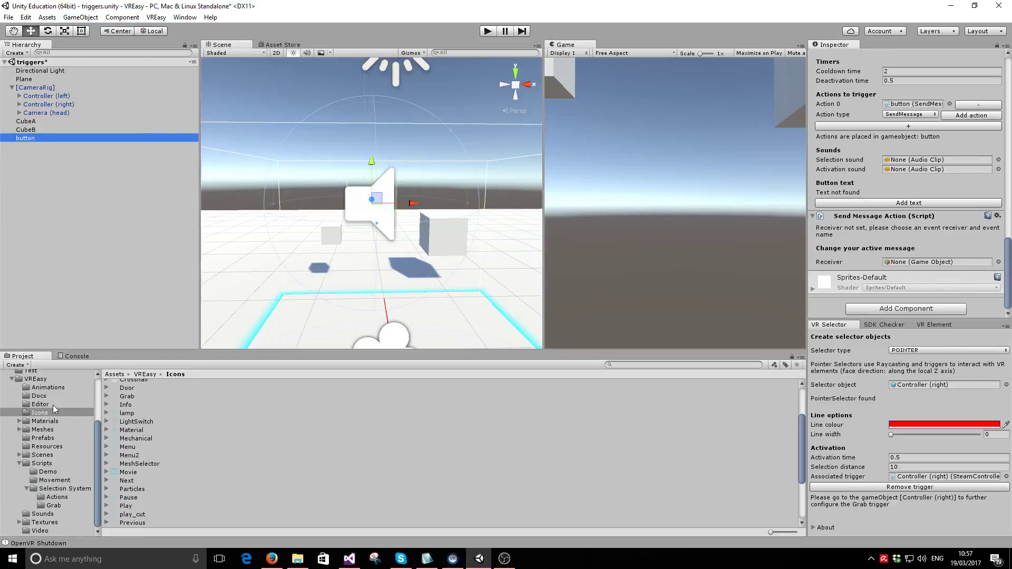
scroll(56, 410, up, 5)
click(34, 442)
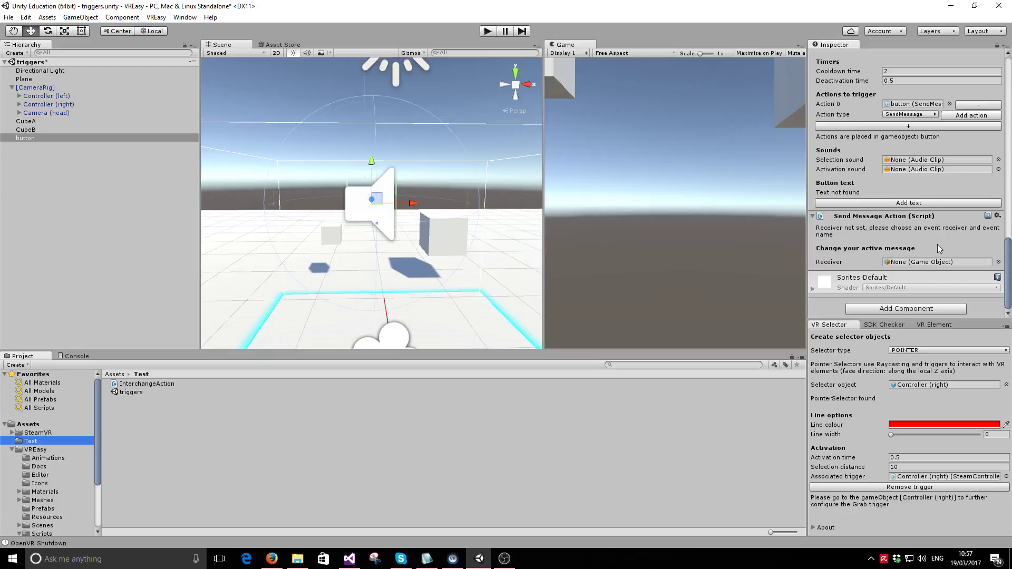
scroll(907, 219, down, 3)
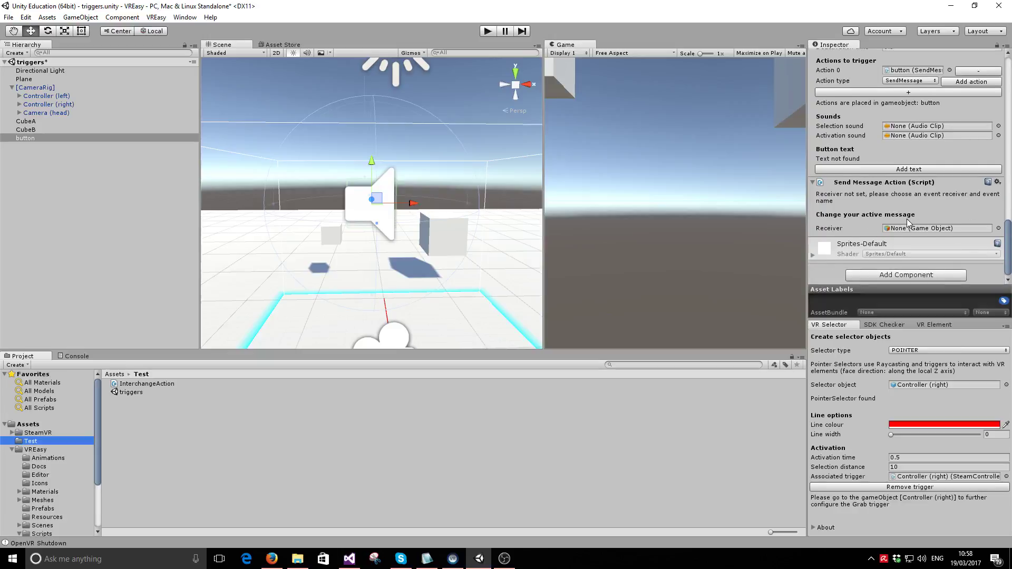
click(926, 276)
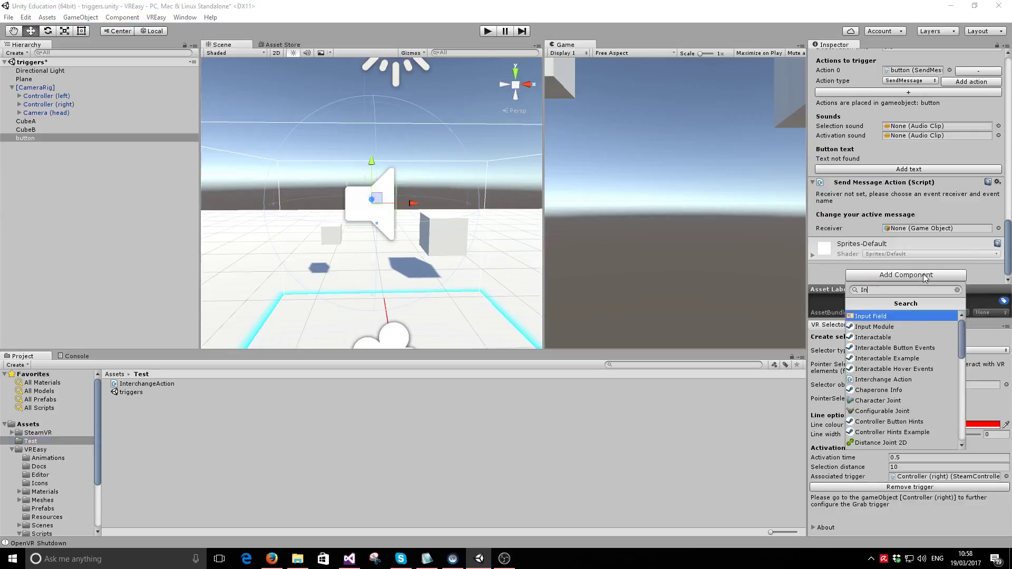
text(tercha)
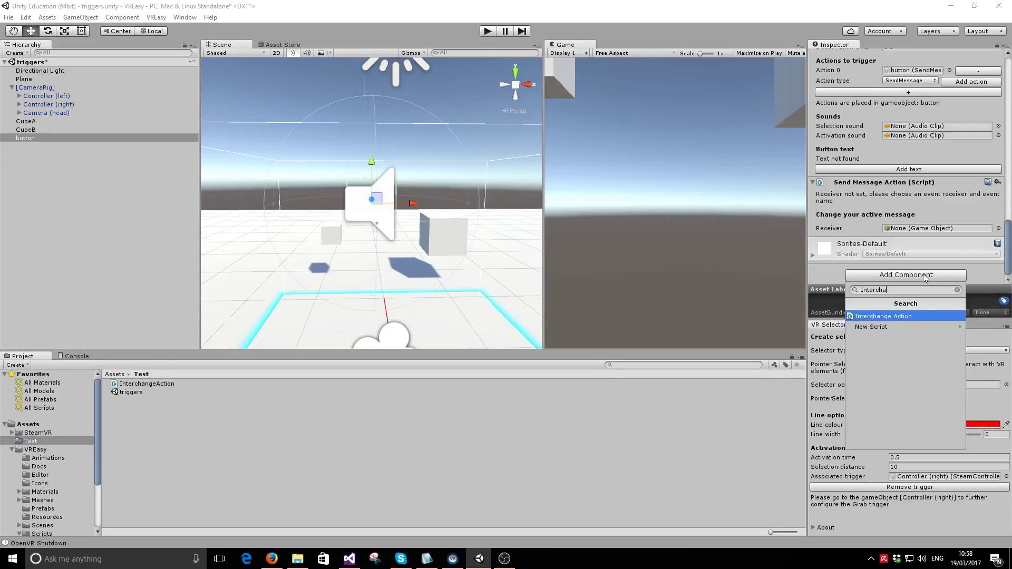
text(n)
click(879, 318)
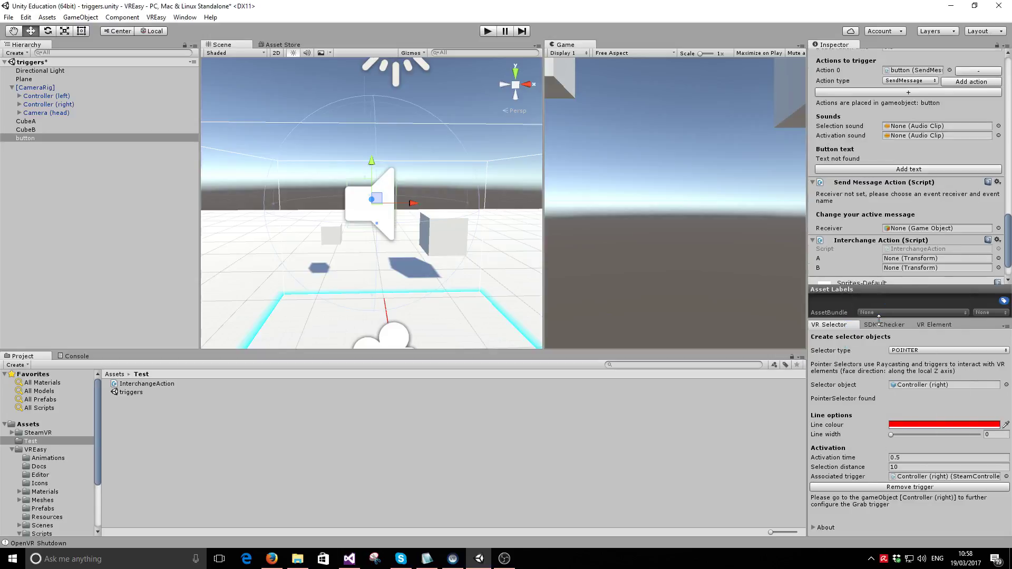
scroll(910, 250, down, 2)
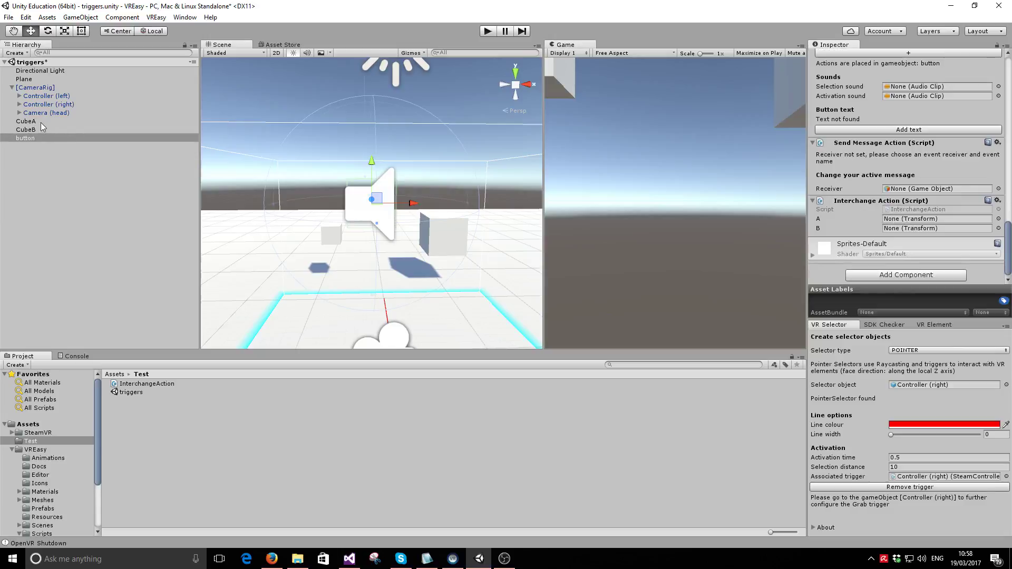
Assign CubeA to A, CubeB to B, and the button as the Send Message receiver.
drag(41, 123, 896, 221)
drag(36, 132, 905, 231)
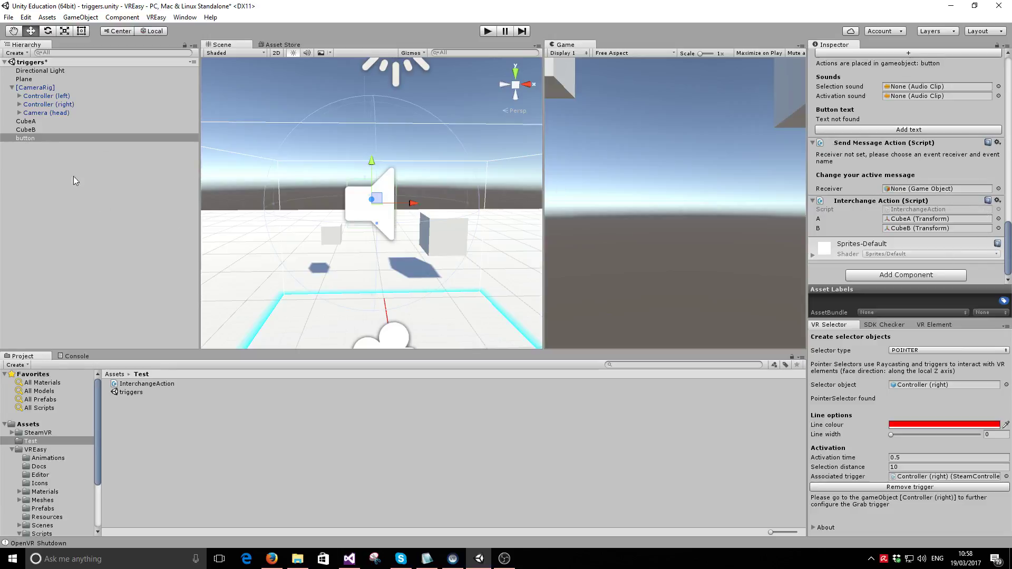
drag(20, 140, 919, 190)
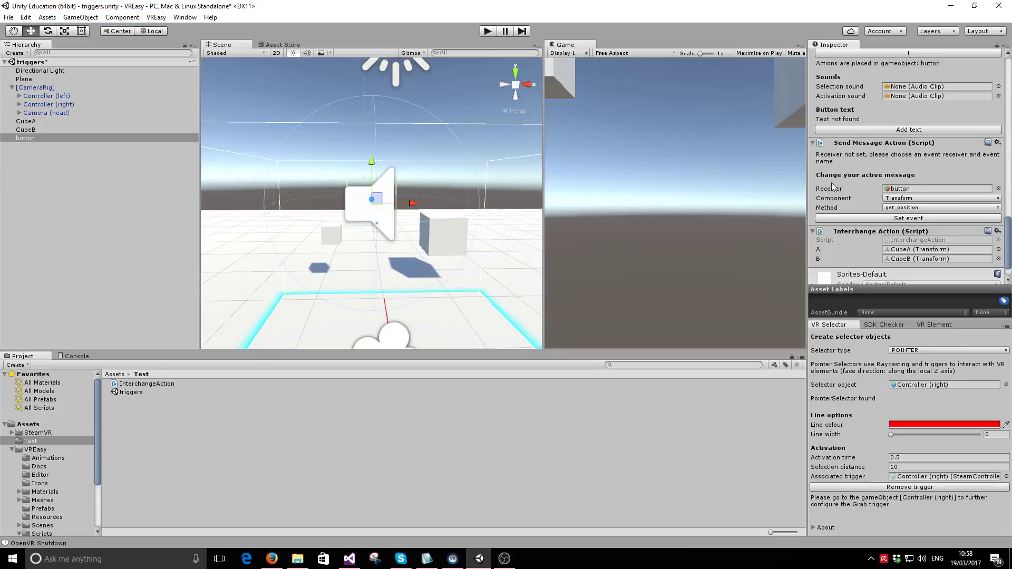
Set the Send Message Action to InterchangeAction component, Interchange method, and register the event.
click(914, 200)
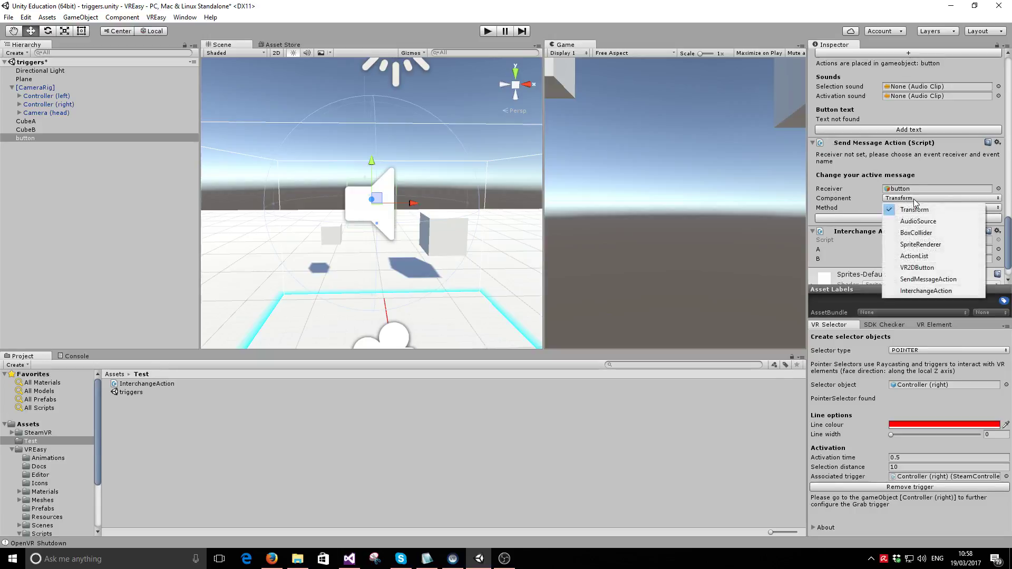
click(936, 291)
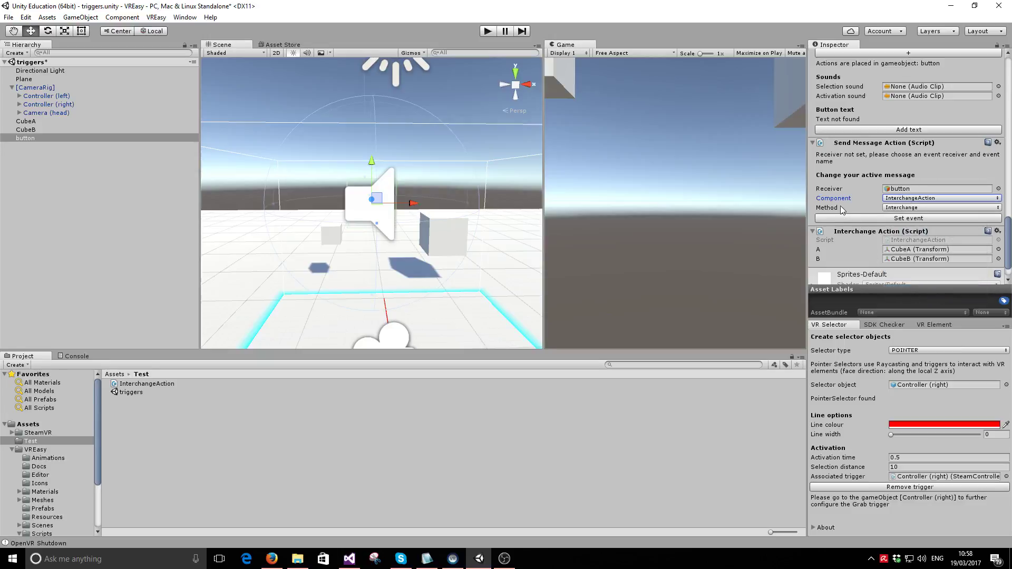
click(893, 210)
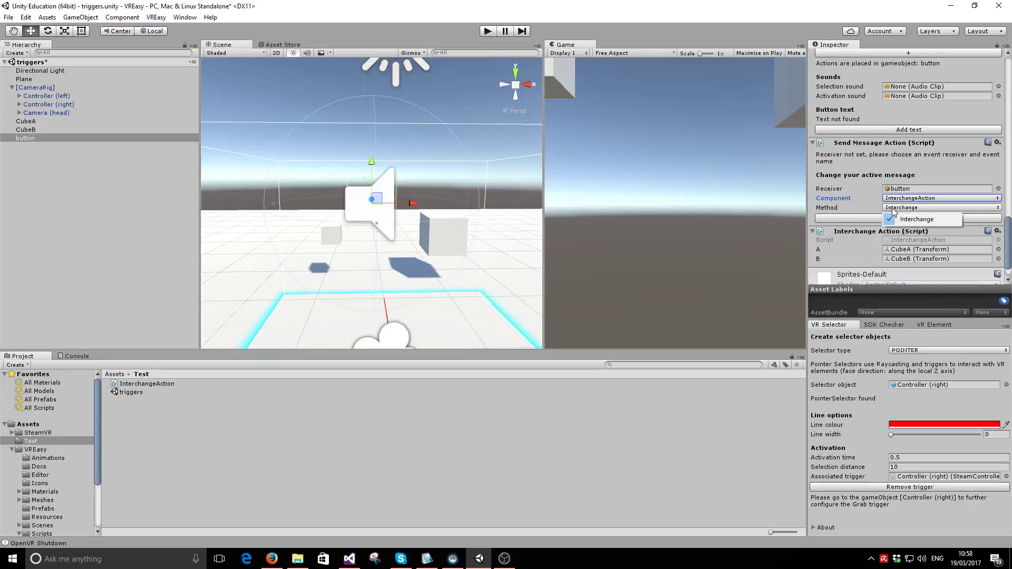
click(927, 220)
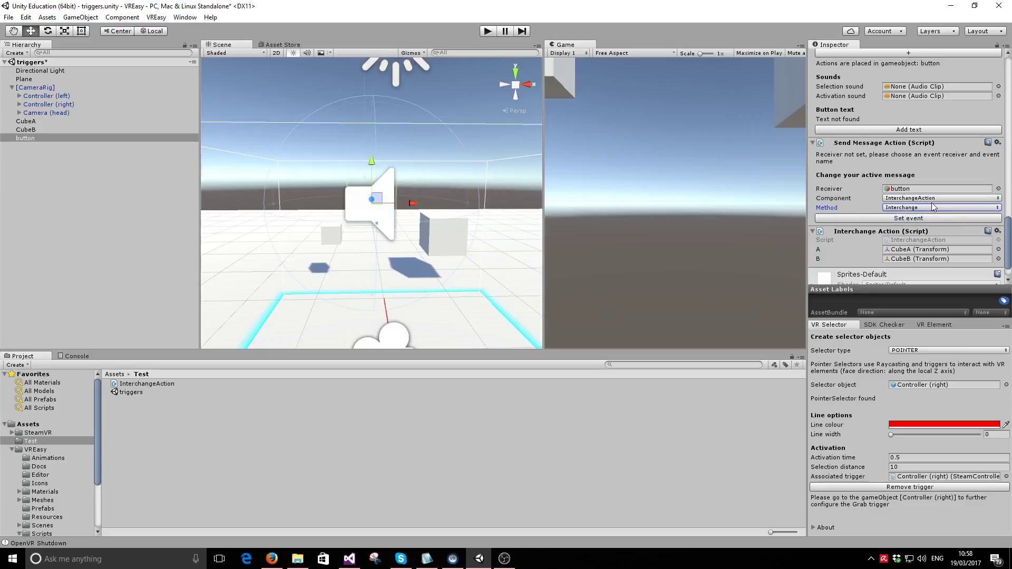
click(918, 199)
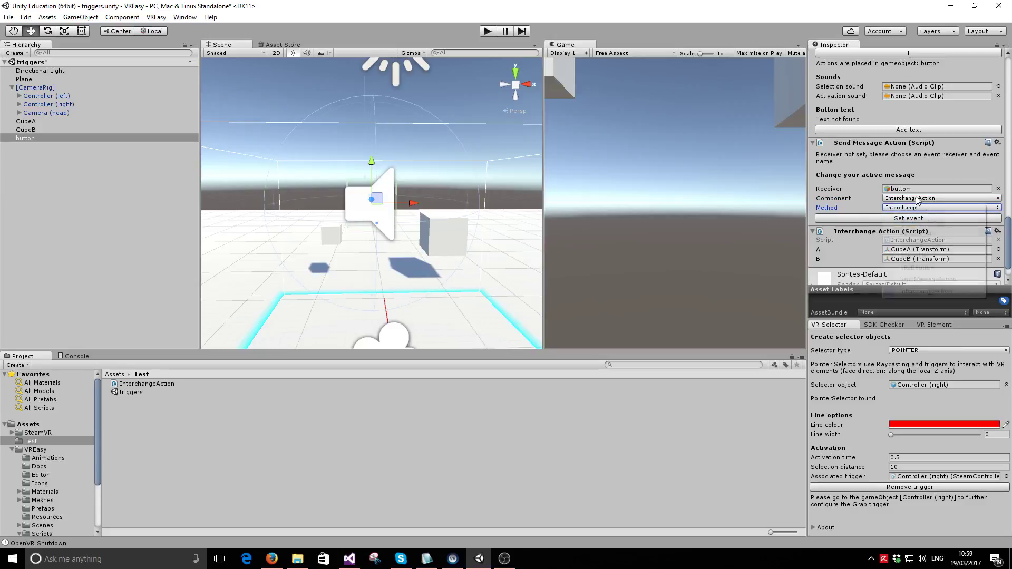
click(905, 211)
click(905, 209)
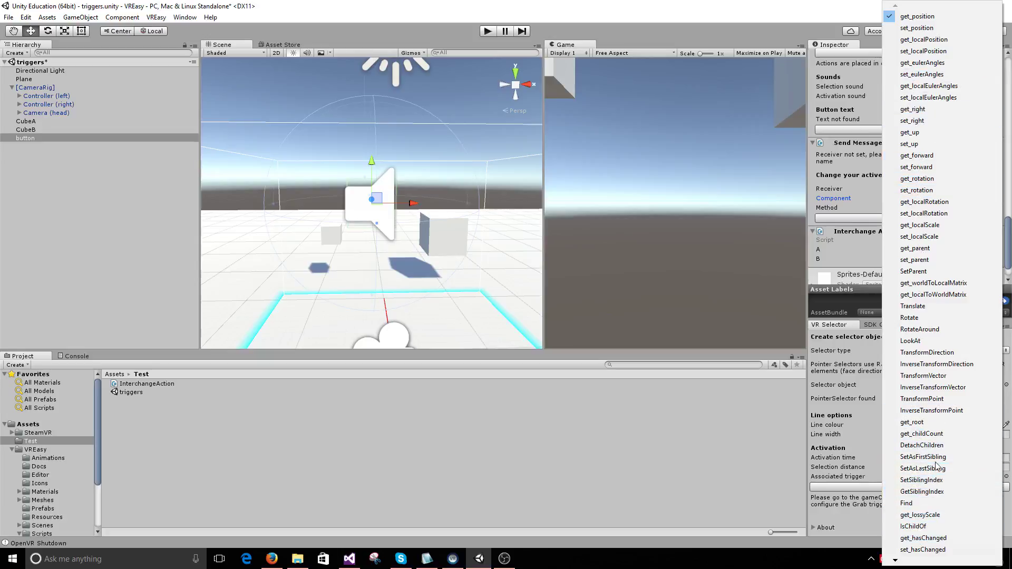
click(839, 199)
click(905, 199)
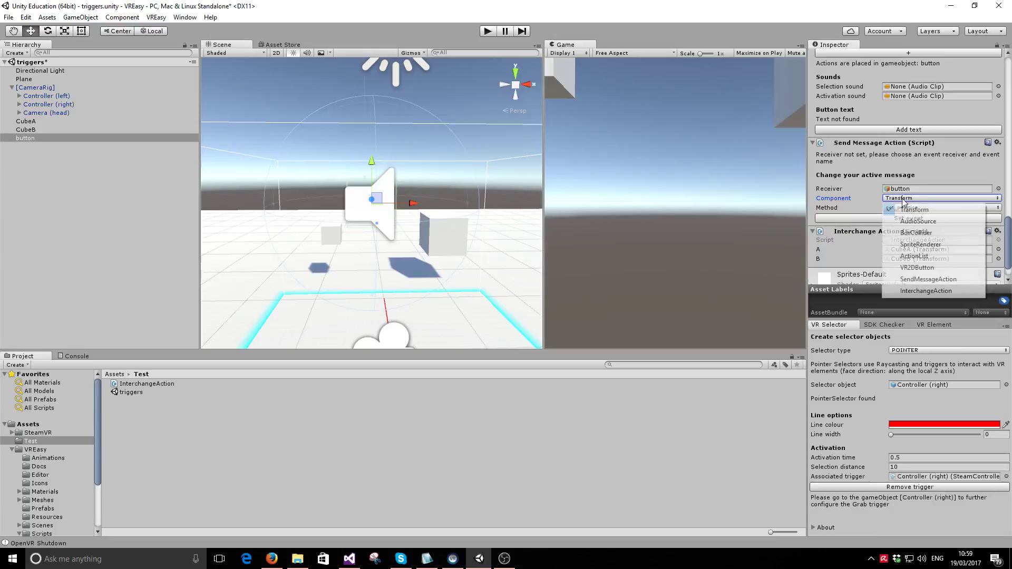
click(924, 292)
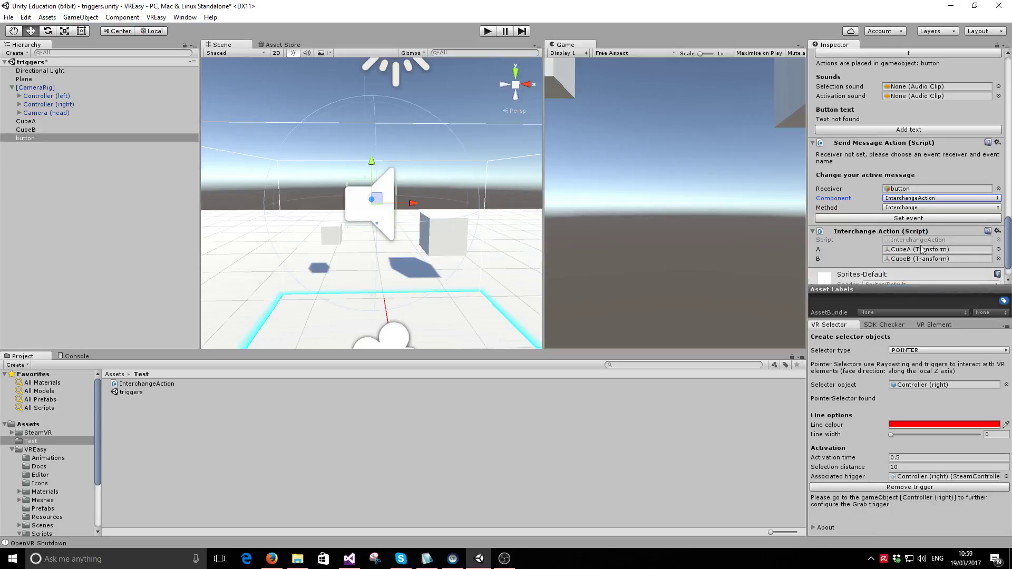
click(907, 217)
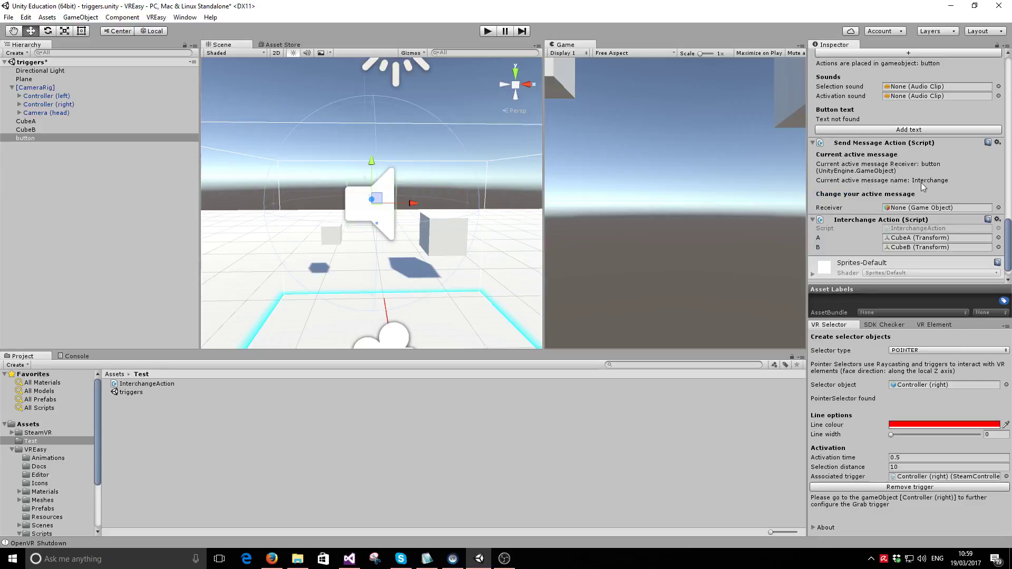
Enter Play mode to test the button swapping CubeA and CubeB.
click(488, 31)
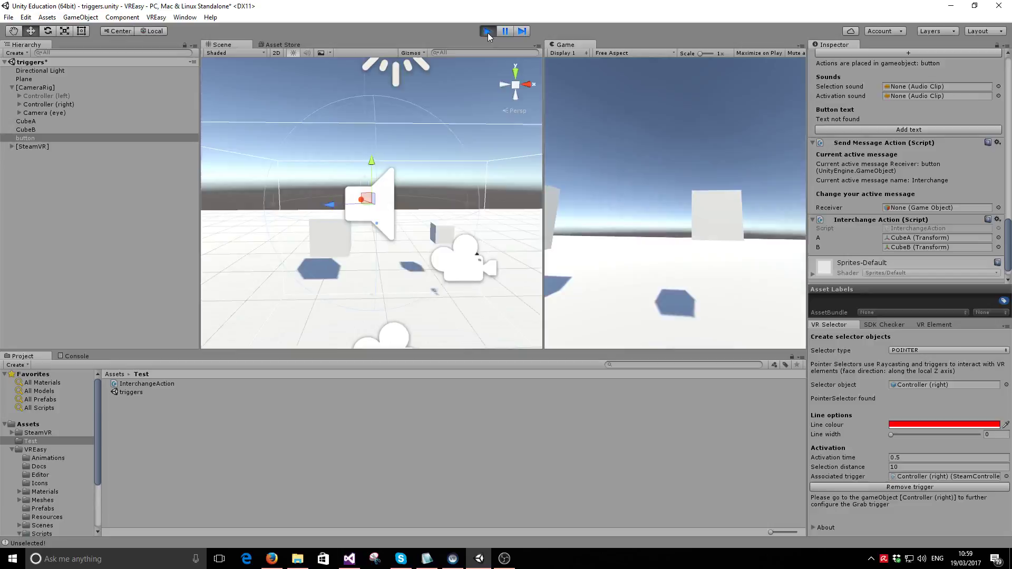
Exit Play mode back to editing the triggers scene.
click(487, 32)
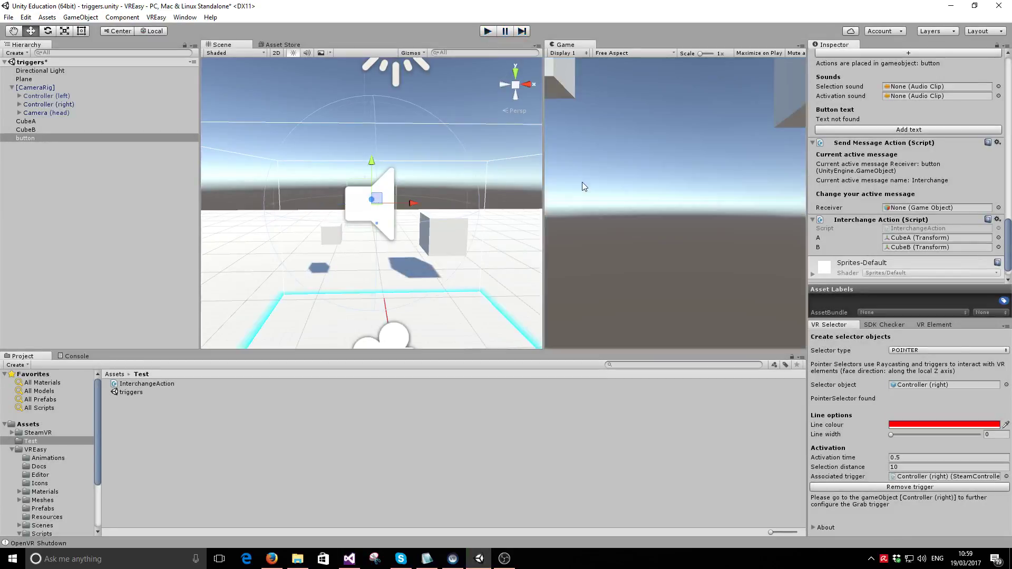